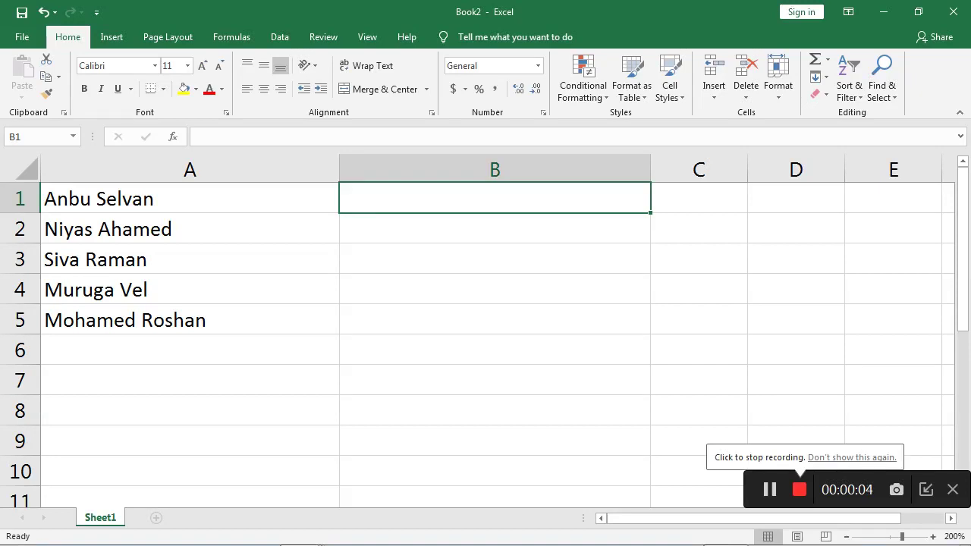
Review the first names in column A and look over the Fill options without filling anything.
{"action": "left_click", "coordinate": [495, 379]}
{"action": "left_click", "coordinate": [494, 198]}
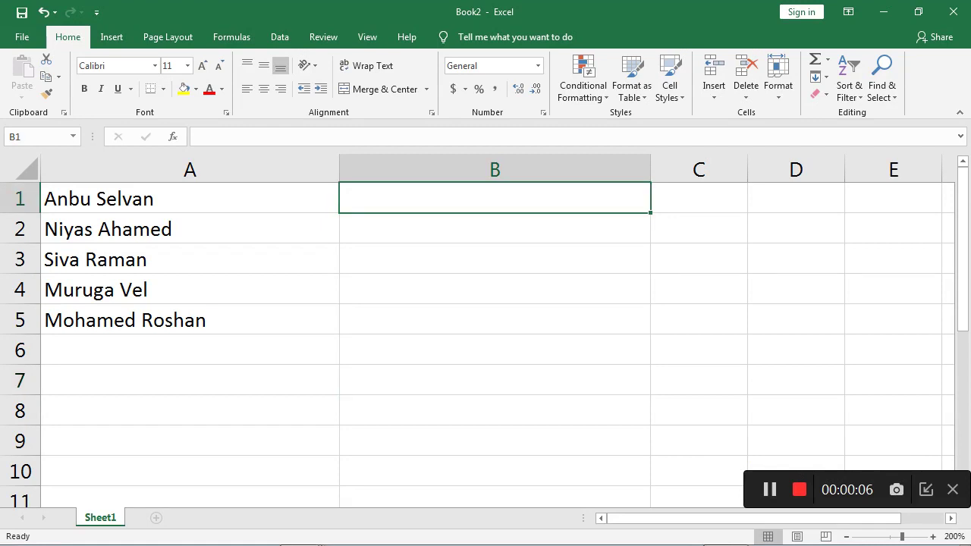
{"action": "left_click", "coordinate": [190, 199]}
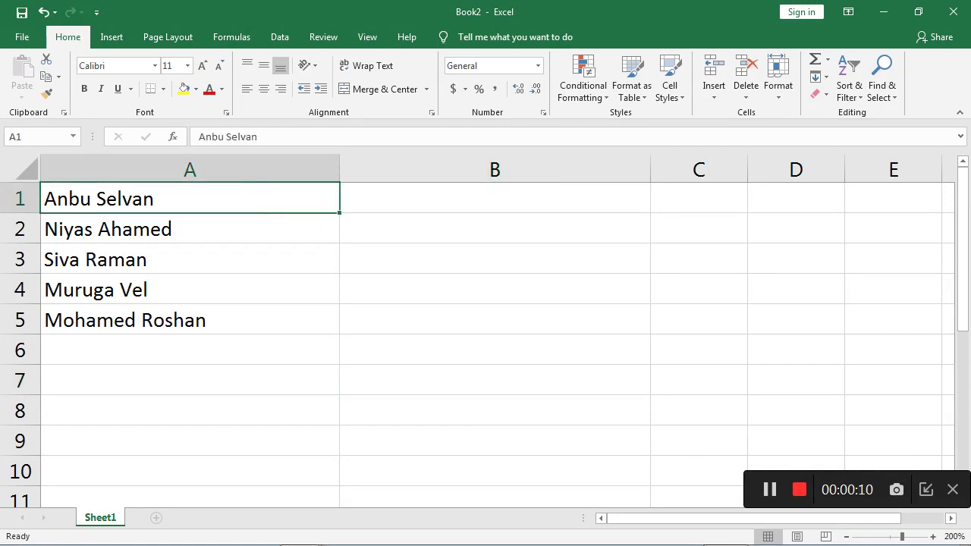
{"action": "left_click", "coordinate": [190, 228]}
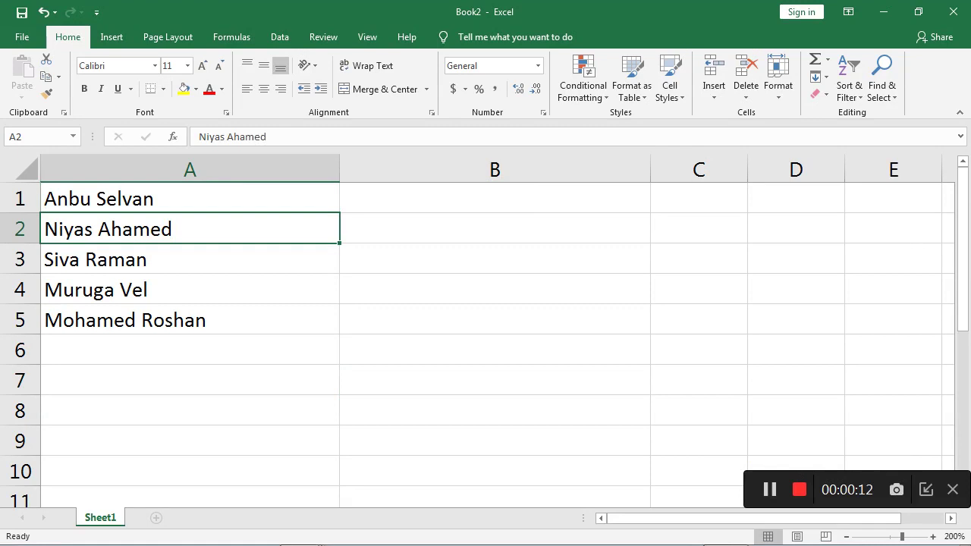
{"action": "left_click", "coordinate": [189, 198]}
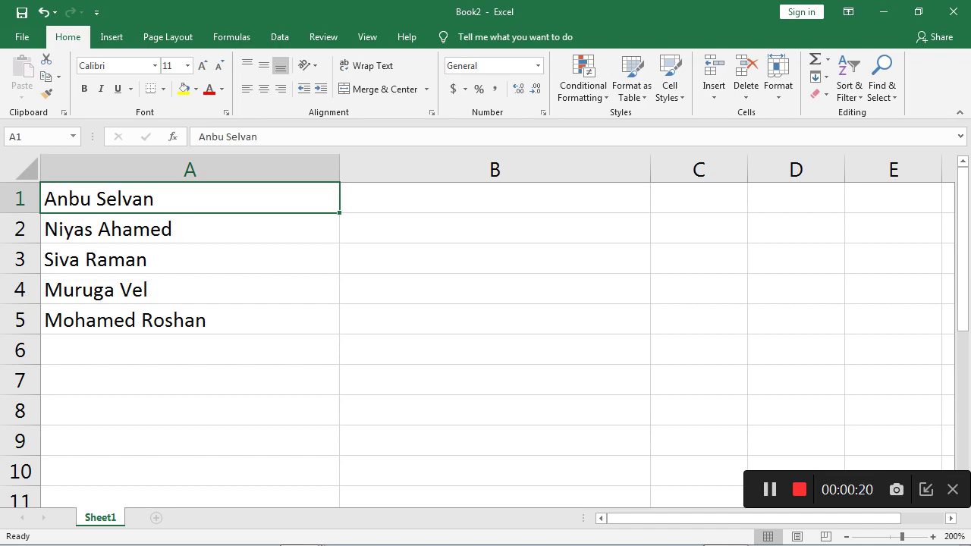
{"action": "left_click", "coordinate": [819, 77]}
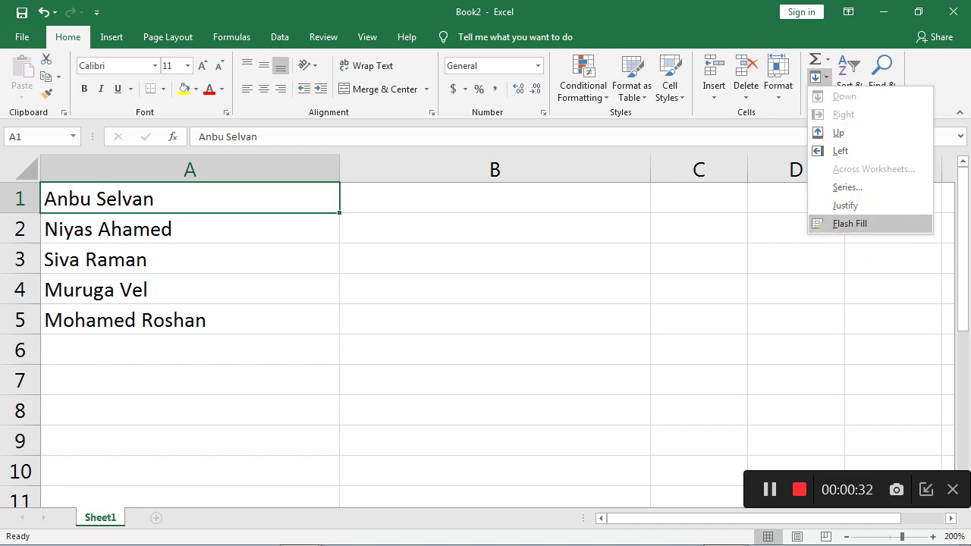
{"action": "key", "text": "Escape"}
Step through the five full names in A1:A5 and return to A1.
{"action": "left_click", "coordinate": [495, 198]}
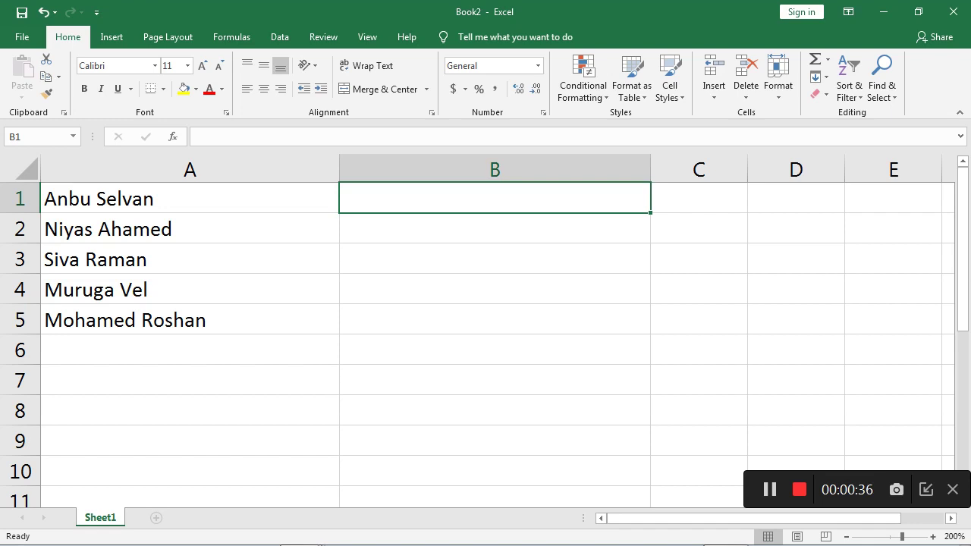
{"action": "left_click", "coordinate": [190, 198]}
{"action": "left_click", "coordinate": [189, 228]}
{"action": "left_click", "coordinate": [189, 259]}
{"action": "left_click", "coordinate": [189, 289]}
{"action": "left_click", "coordinate": [189, 319]}
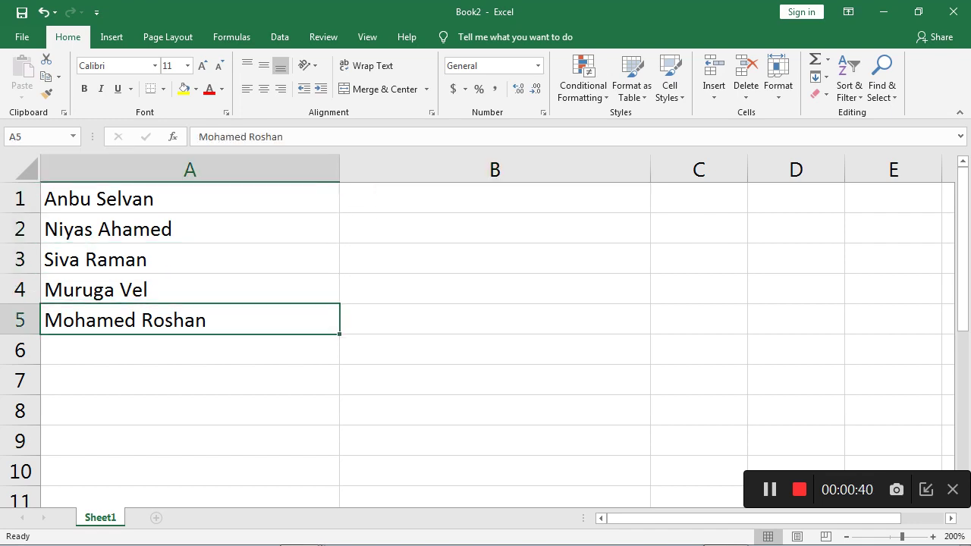
{"action": "left_click", "coordinate": [190, 198]}
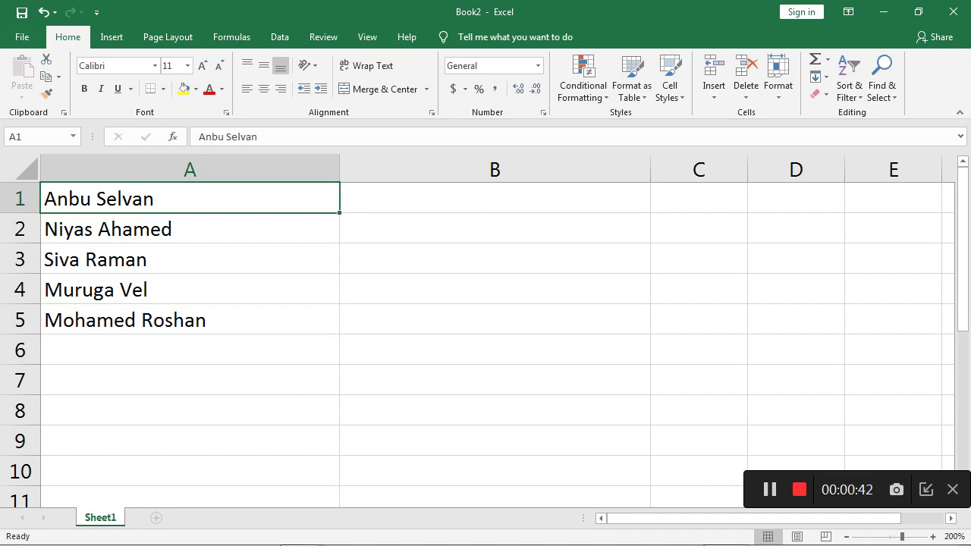
{"action": "left_click", "coordinate": [495, 198]}
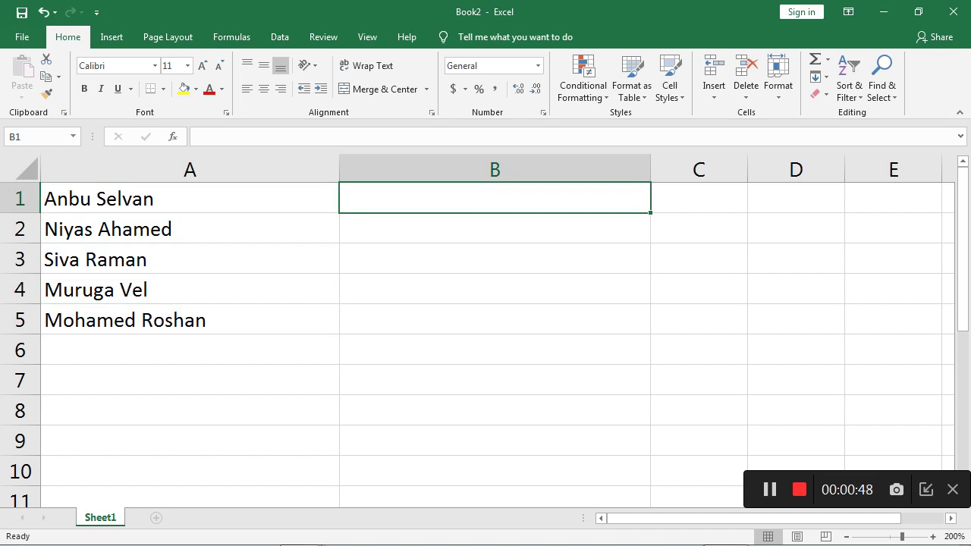
{"action": "type", "text": "Anbu Selvan"}
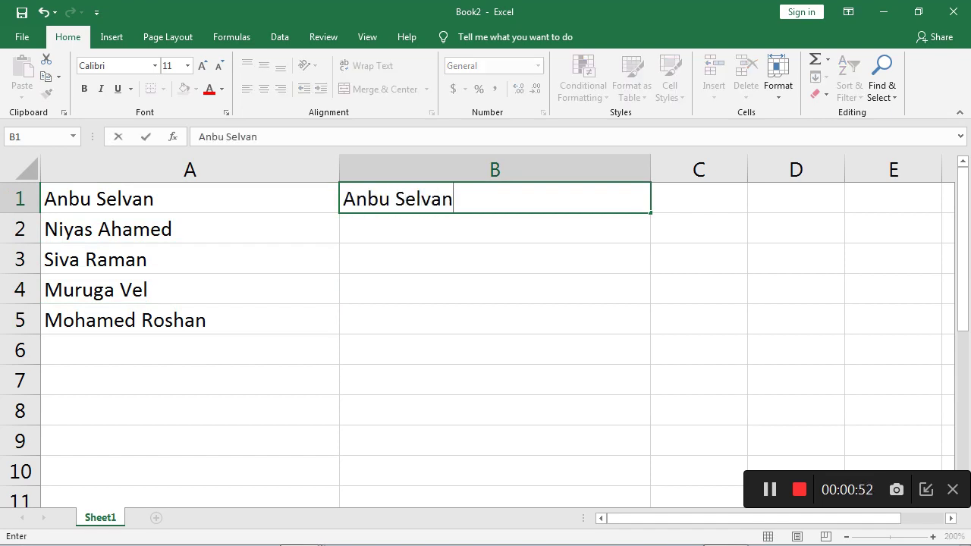
{"action": "key", "text": "Return"}
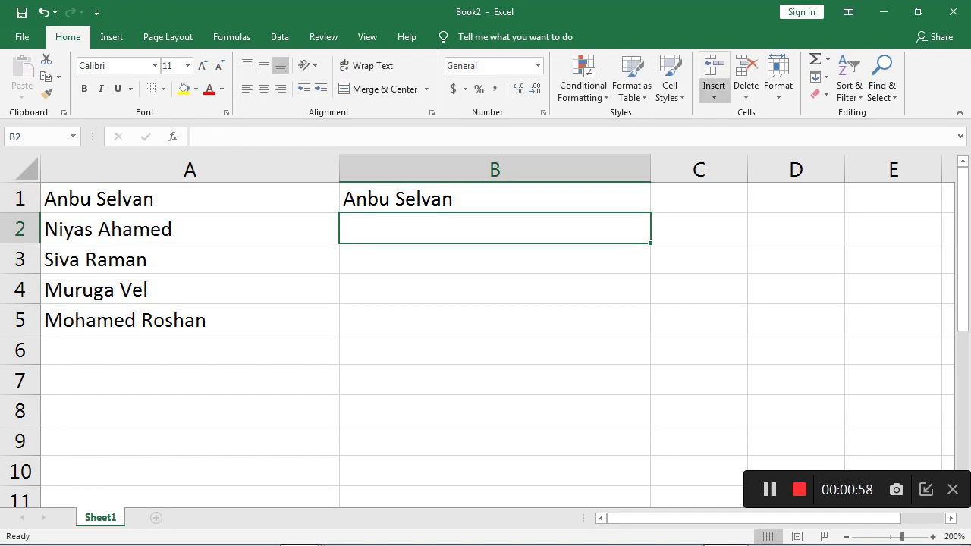
{"action": "left_click", "coordinate": [819, 77]}
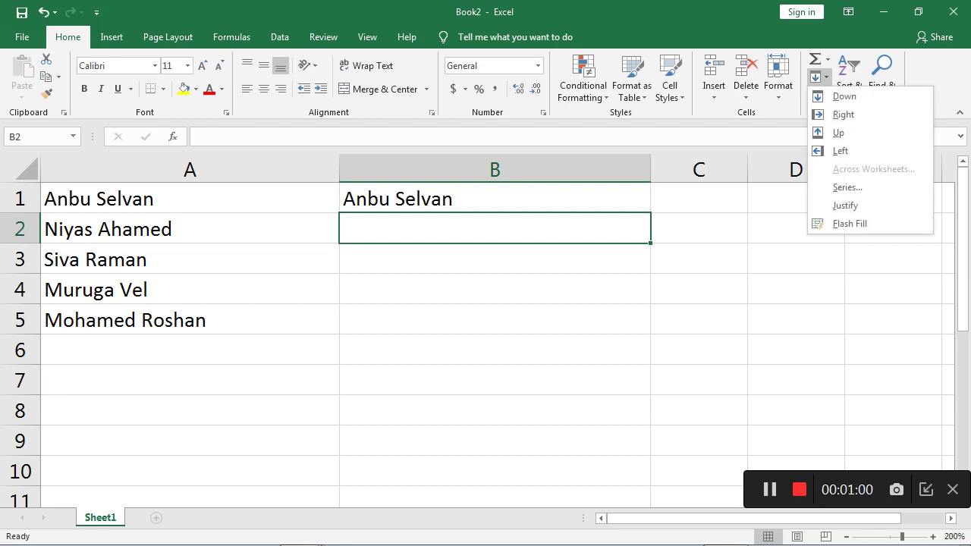
{"action": "left_click", "coordinate": [850, 223]}
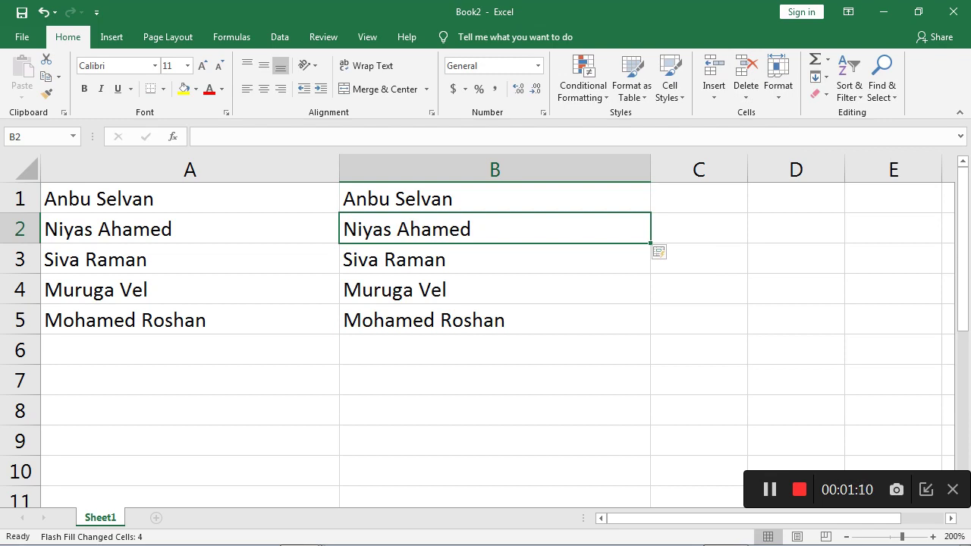
{"action": "left_click", "coordinate": [495, 409]}
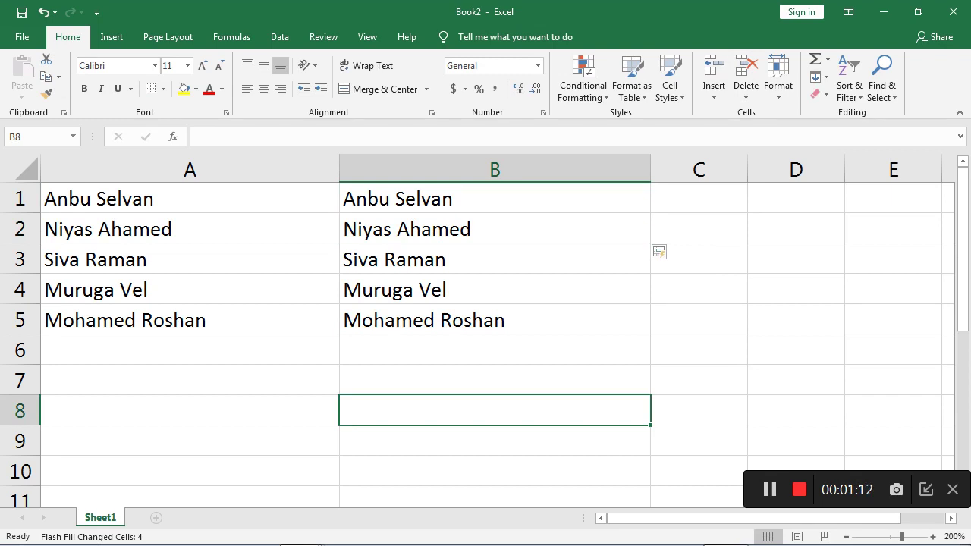
Clear the five full names from B1:B5.
{"action": "left_click_drag", "start_coordinate": [495, 198], "coordinate": [495, 319]}
{"action": "key", "text": "Delete"}
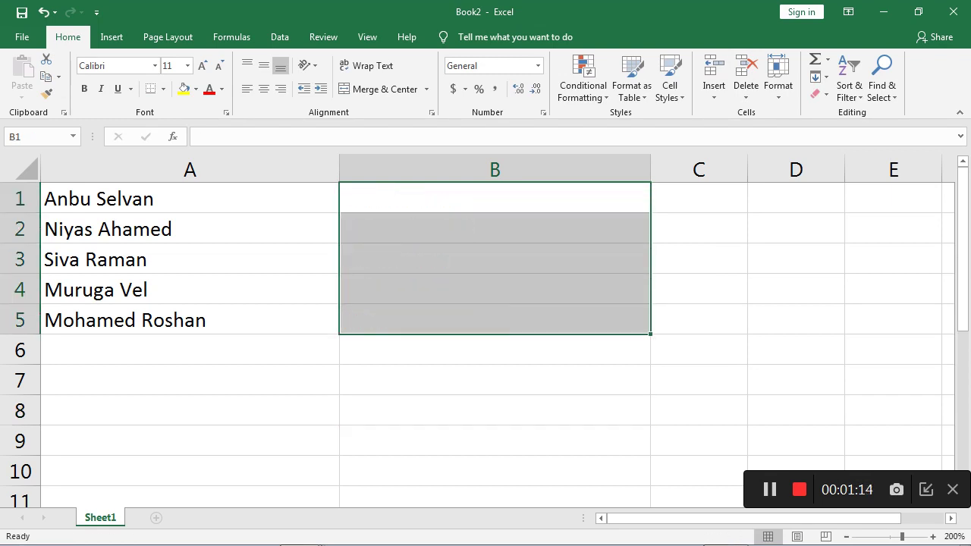
{"action": "left_click", "coordinate": [494, 380]}
{"action": "left_click", "coordinate": [494, 198]}
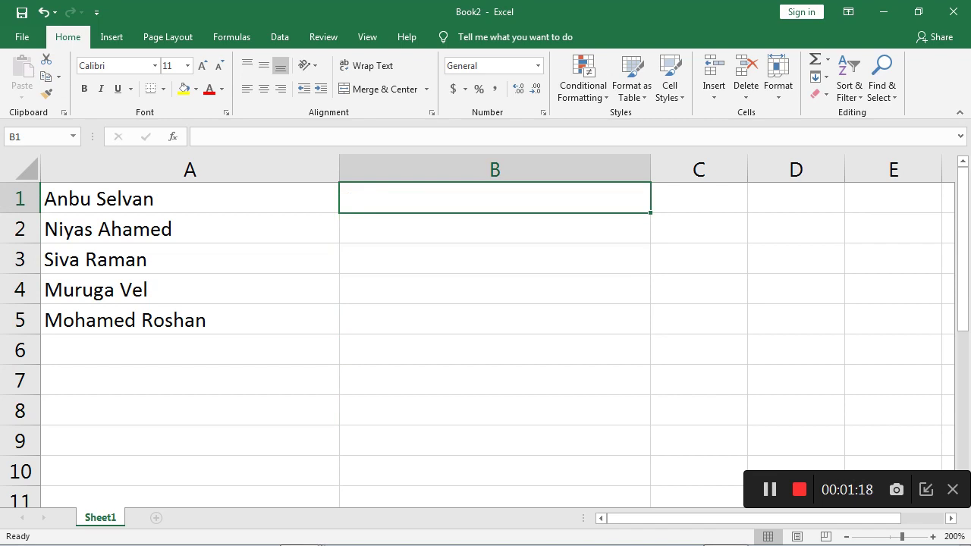
Enter the first-name example 'Anbu' in B1 and bring up the Fill options from B2.
{"action": "type", "text": "Anbu"}
{"action": "left_click", "coordinate": [495, 320]}
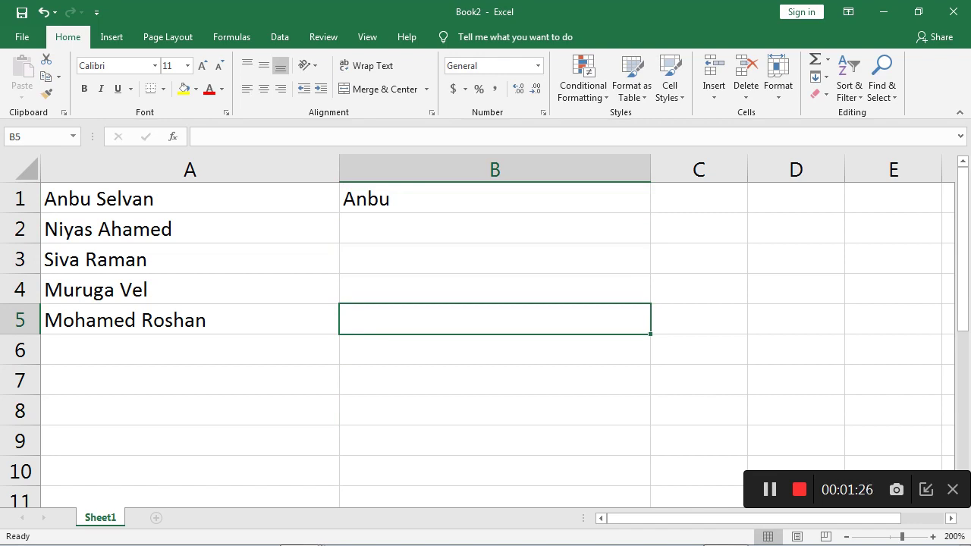
{"action": "left_click", "coordinate": [495, 228]}
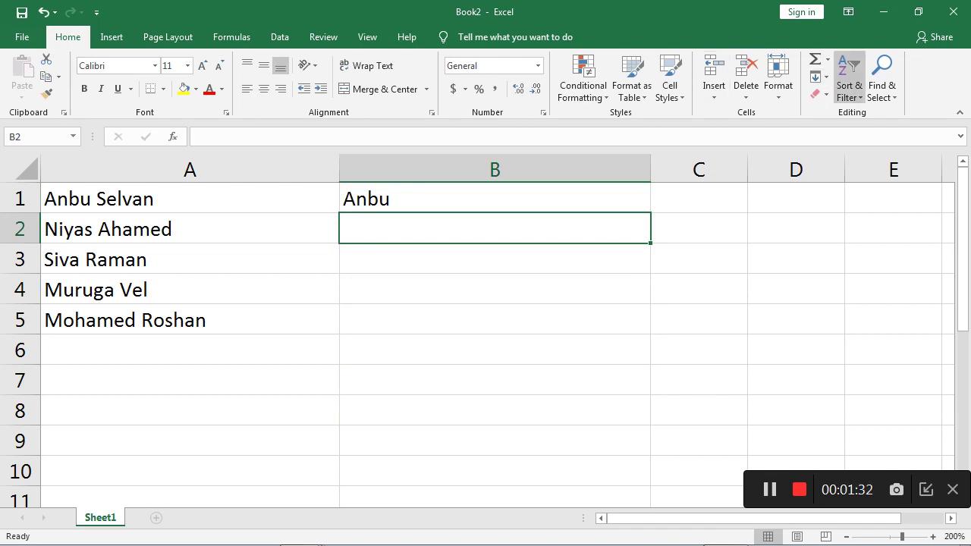
{"action": "left_click", "coordinate": [819, 76]}
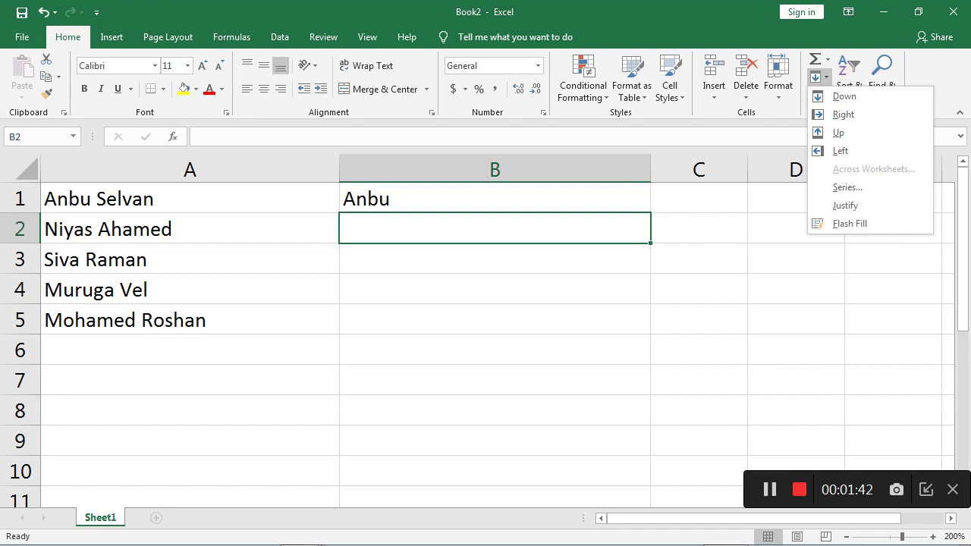
Flash Fill first names Niyas, Siva, Muruga and Mohamed into B2:B5, then clear B1:B5.
{"action": "key", "text": "Escape"}
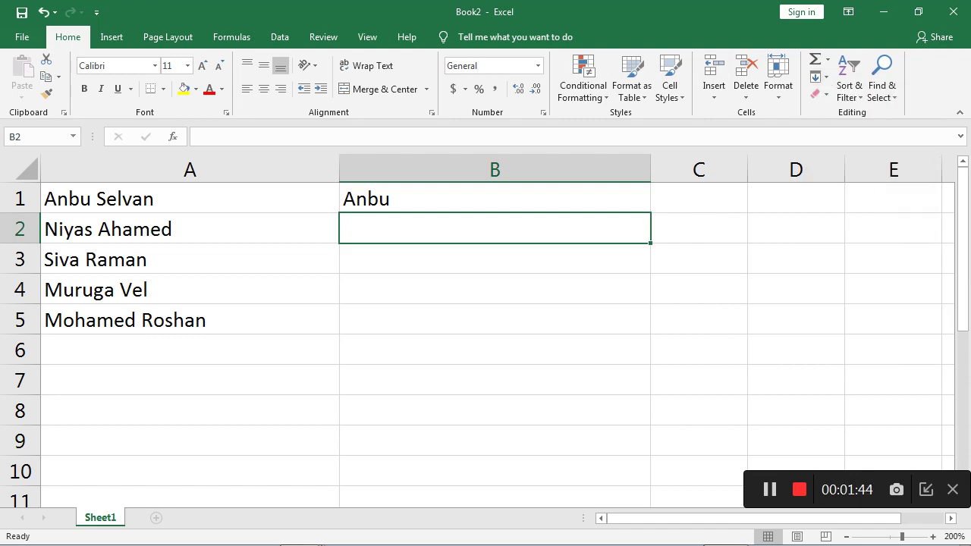
{"action": "key", "text": "ctrl+e"}
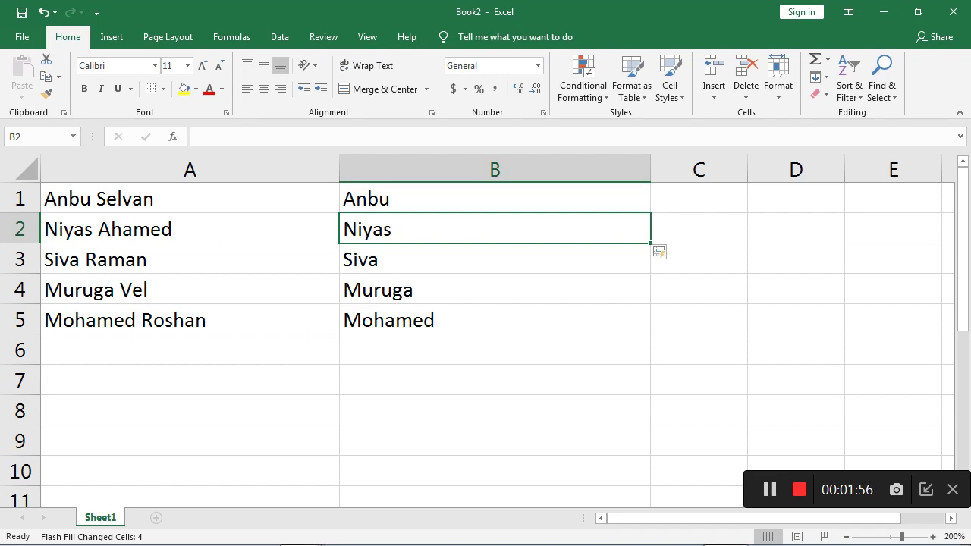
{"action": "key", "text": "Down"}
{"action": "key", "text": "Down"}
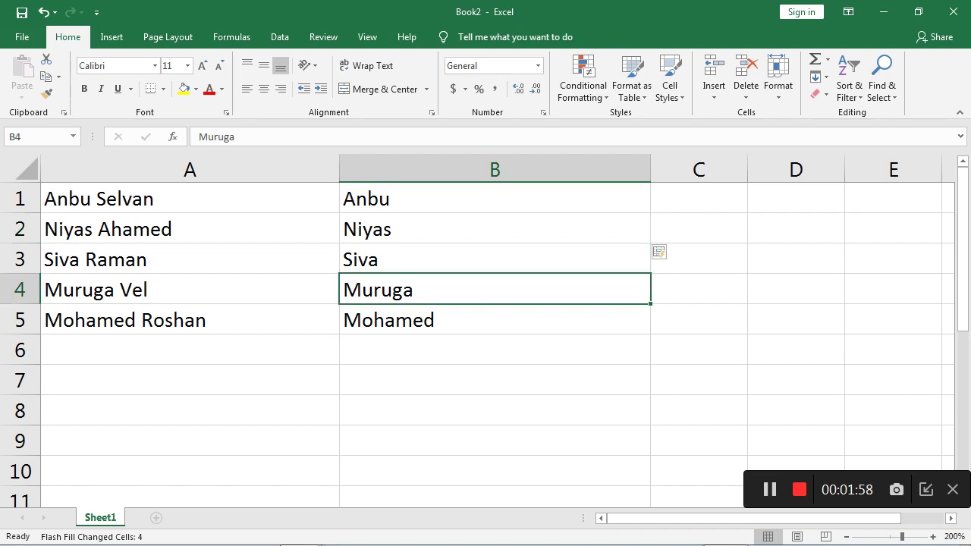
{"action": "key", "text": "Up"}
{"action": "key", "text": "Up"}
{"action": "key", "text": "Up"}
{"action": "key", "text": "ctrl+shift+Down"}
{"action": "key", "text": "Delete"}
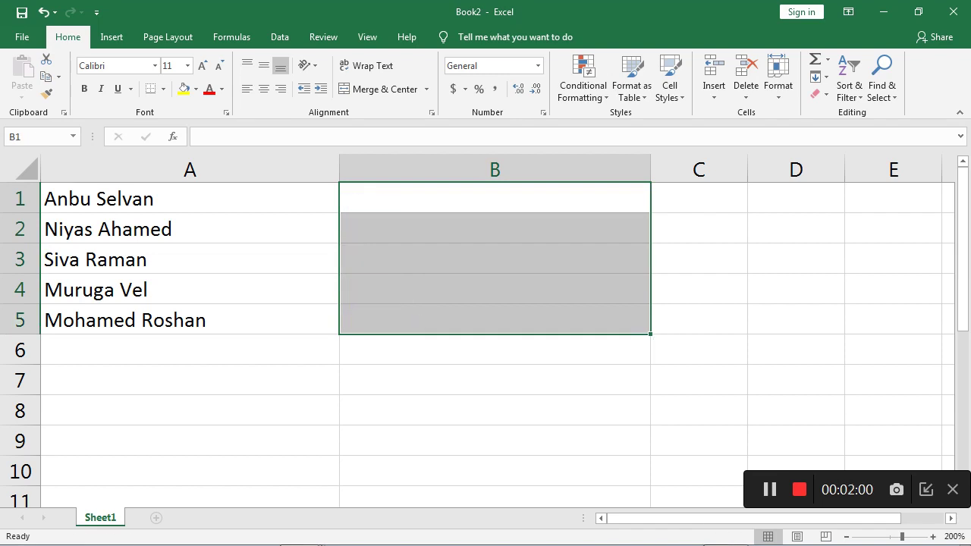
Enter the single letter 'n' in B1 and Flash Fill B2:B5 with Ctrl+E.
{"action": "left_click", "coordinate": [495, 411]}
{"action": "left_click", "coordinate": [495, 198]}
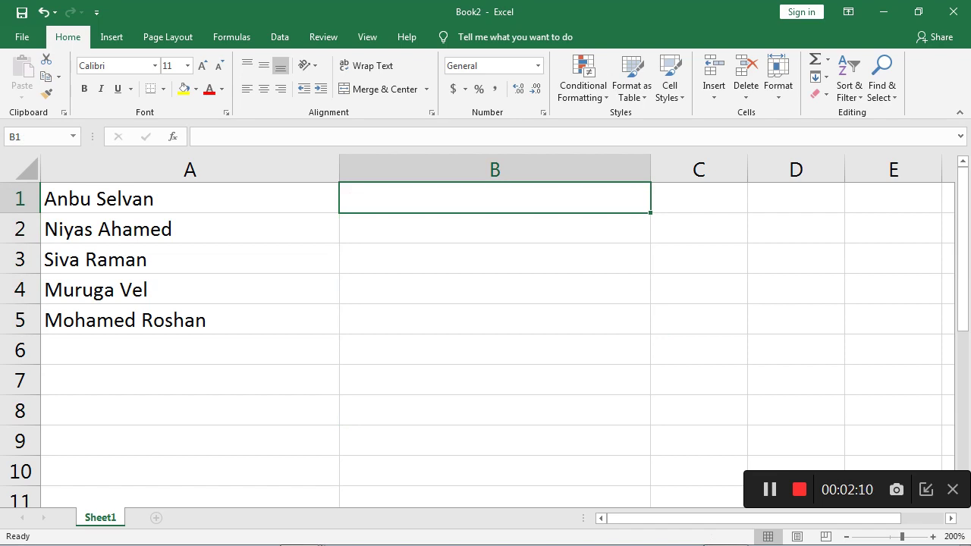
{"action": "type", "text": "n"}
{"action": "left_click", "coordinate": [495, 288]}
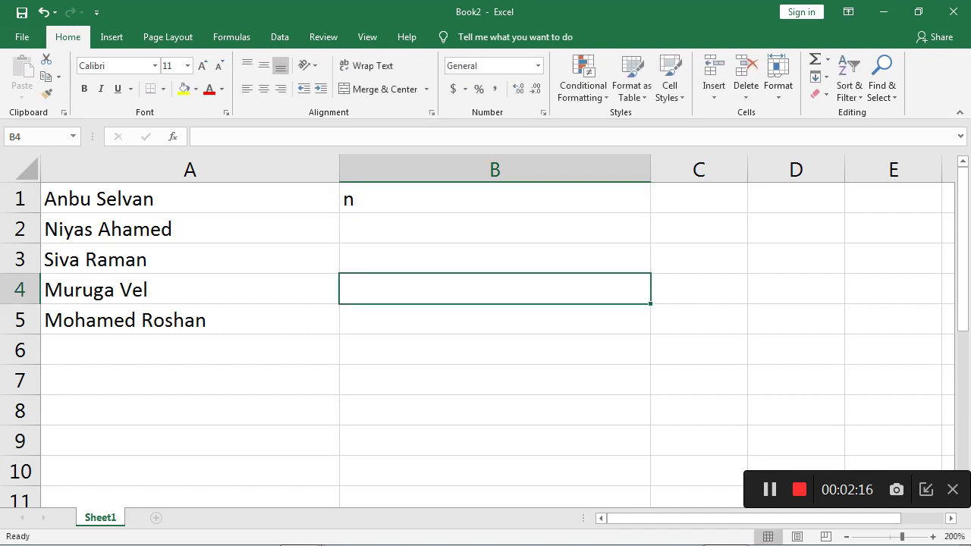
{"action": "left_click", "coordinate": [495, 227]}
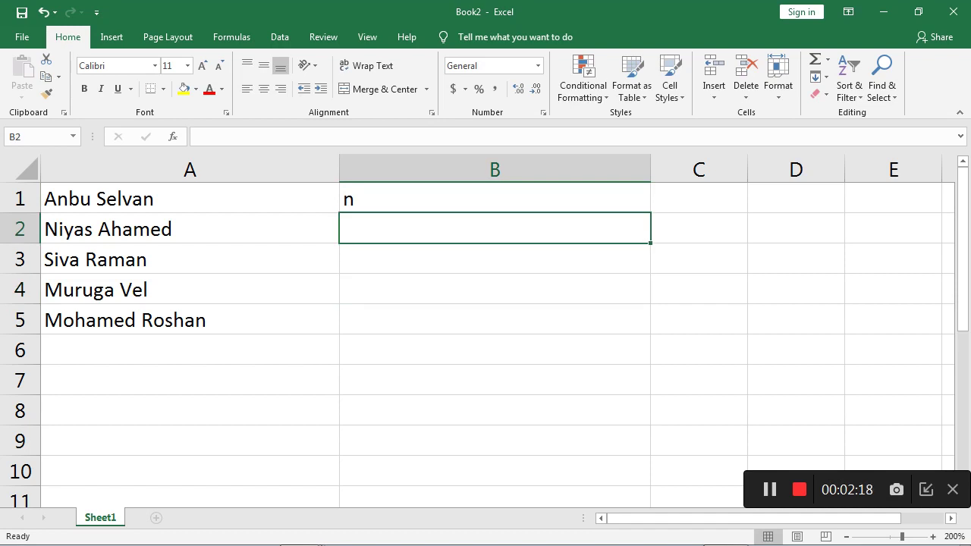
{"action": "key", "text": "ctrl+e"}
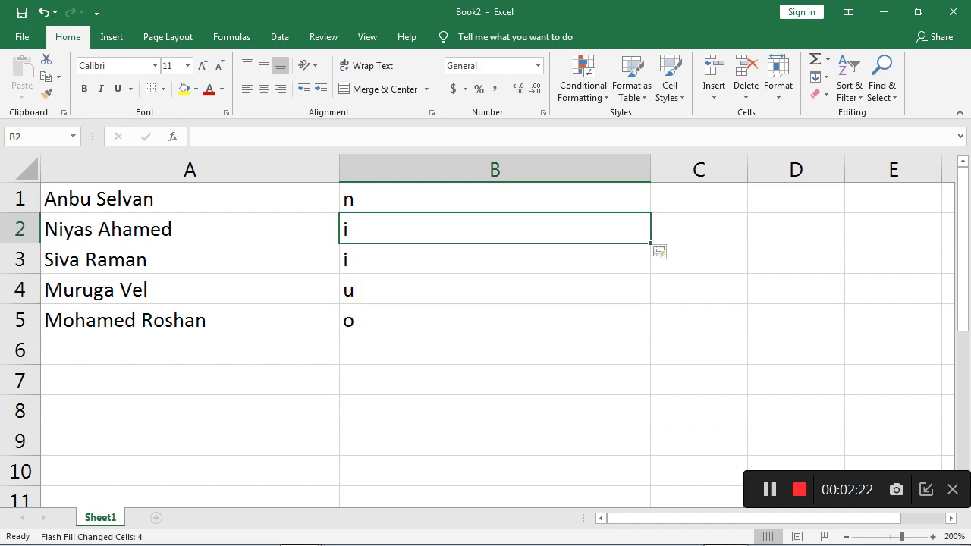
Inspect the extracted letters i, i, u, o and clear B1:B5.
{"action": "left_click", "coordinate": [495, 289]}
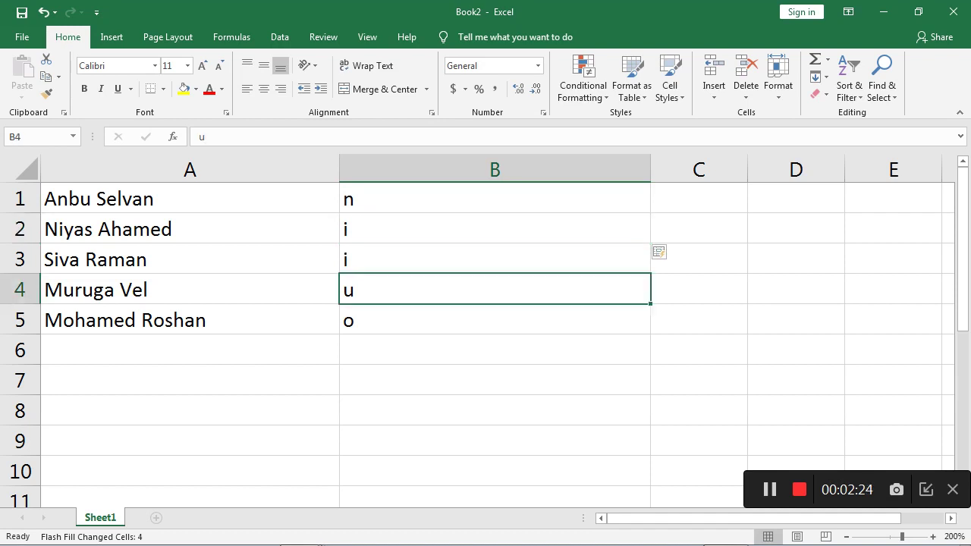
{"action": "left_click_drag", "start_coordinate": [494, 198], "coordinate": [495, 319]}
{"action": "key", "text": "Delete"}
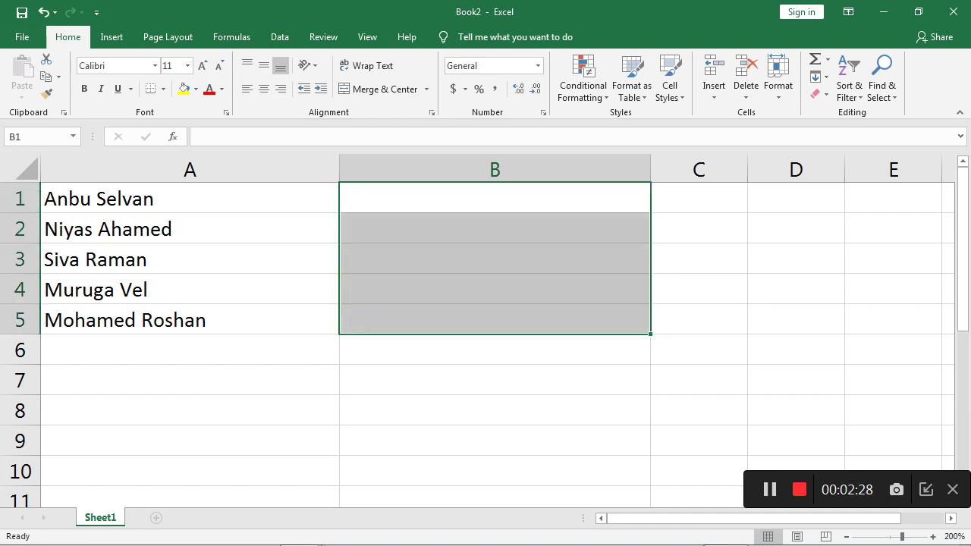
Enter 'Anbu@Selvan' in B1, correcting a typo, as the First@Last example.
{"action": "left_click", "coordinate": [495, 198]}
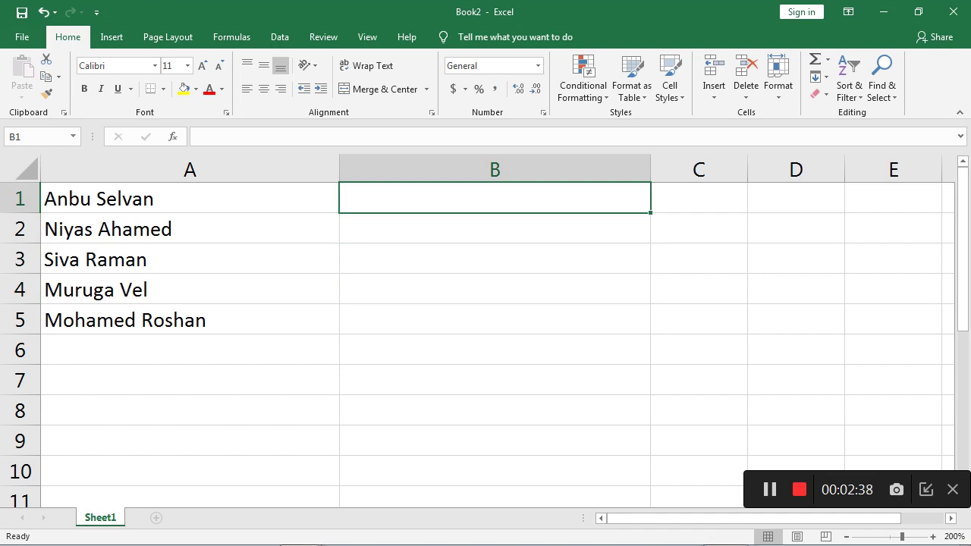
{"action": "type", "text": "Anbu"}
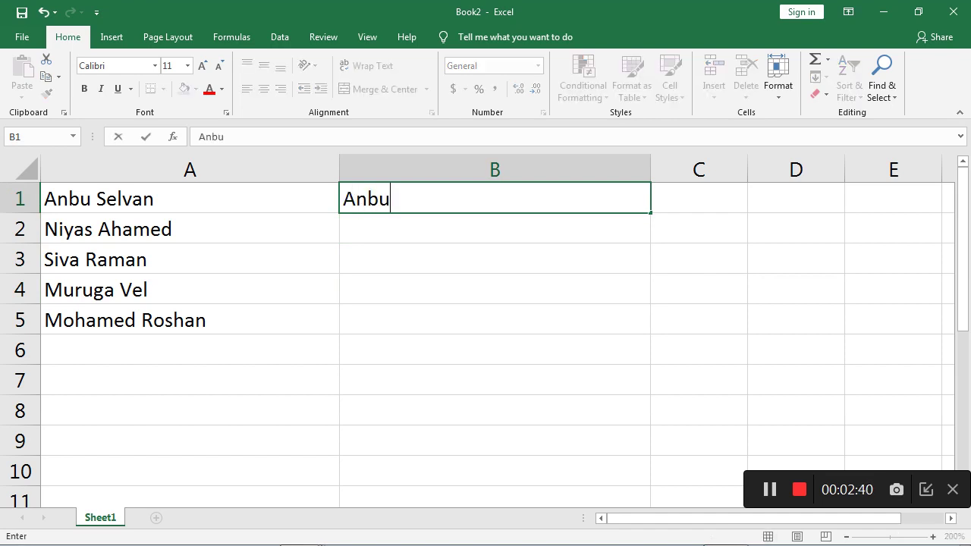
{"action": "type", "text": "@"}
{"action": "type", "text": "?Se"}
{"action": "key", "text": "BackSpace"}
{"action": "key", "text": "BackSpace"}
{"action": "key", "text": "BackSpace"}
{"action": "type", "text": "Selvan"}
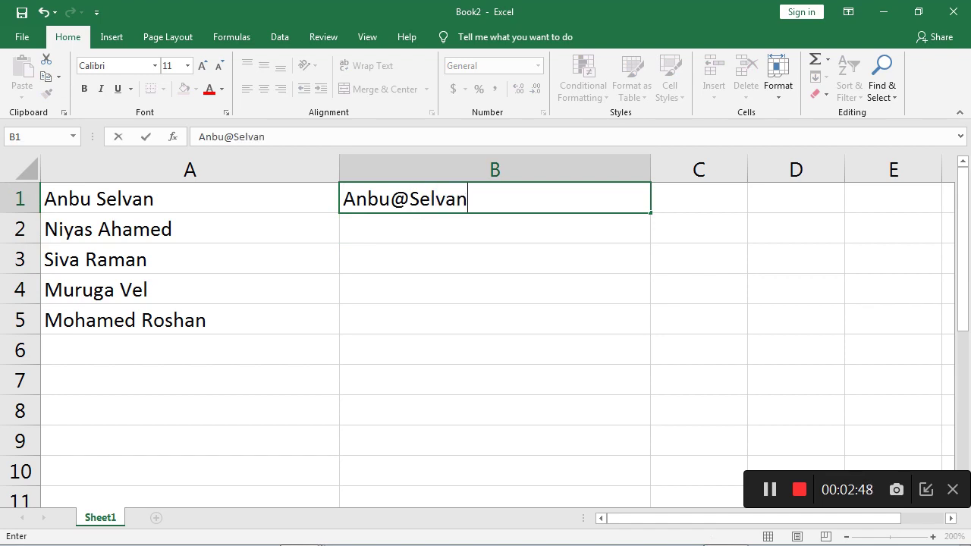
{"action": "key", "text": "Return"}
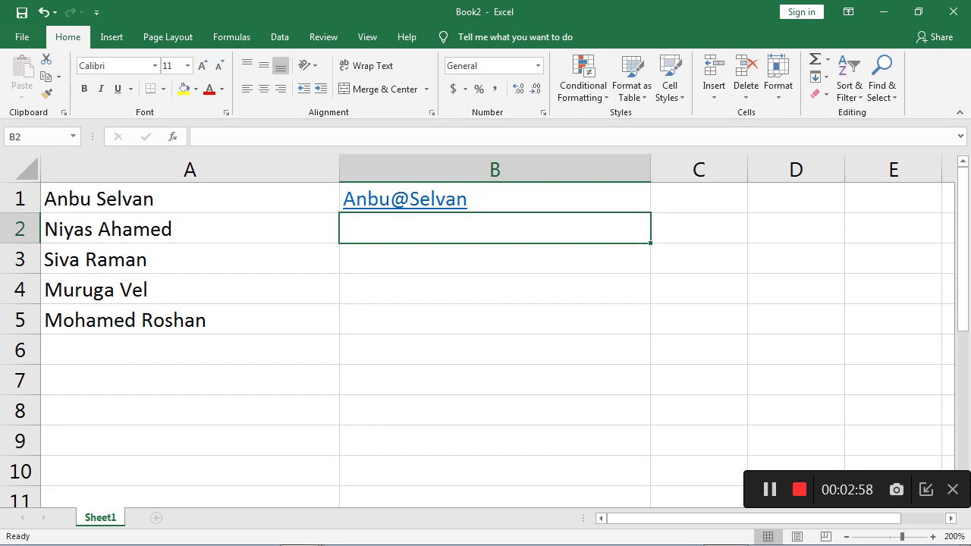
{"action": "left_click", "coordinate": [819, 77]}
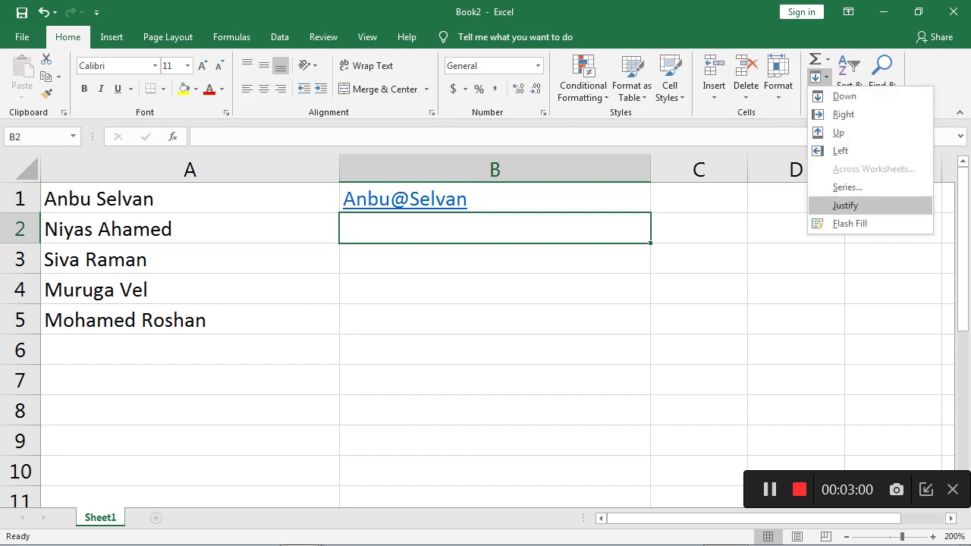
{"action": "left_click", "coordinate": [850, 223]}
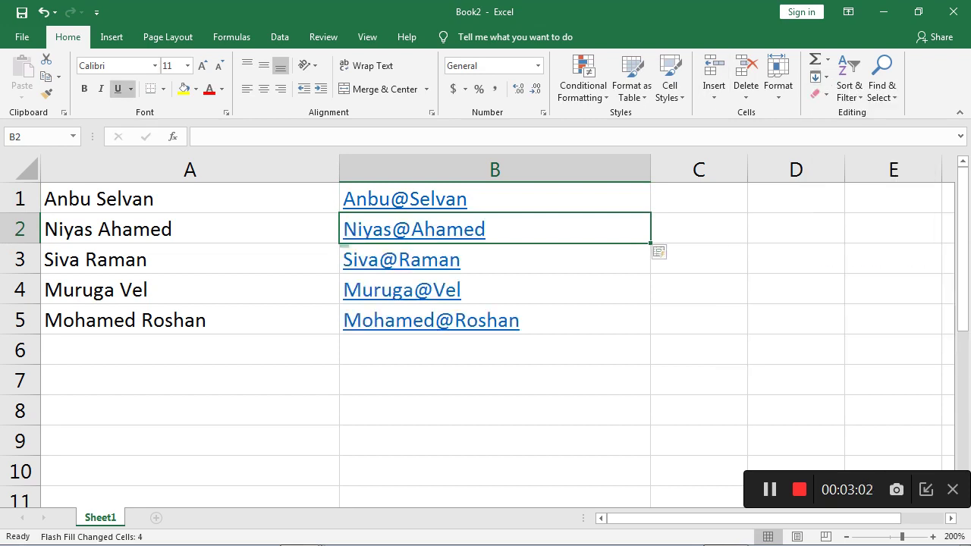
{"action": "left_click", "coordinate": [698, 410]}
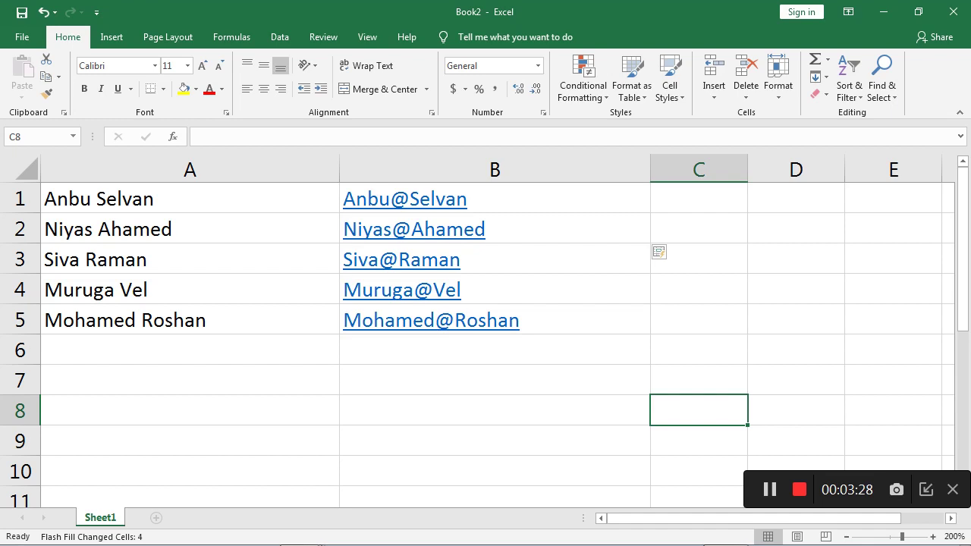
{"action": "left_click_drag", "start_coordinate": [402, 199], "coordinate": [402, 350]}
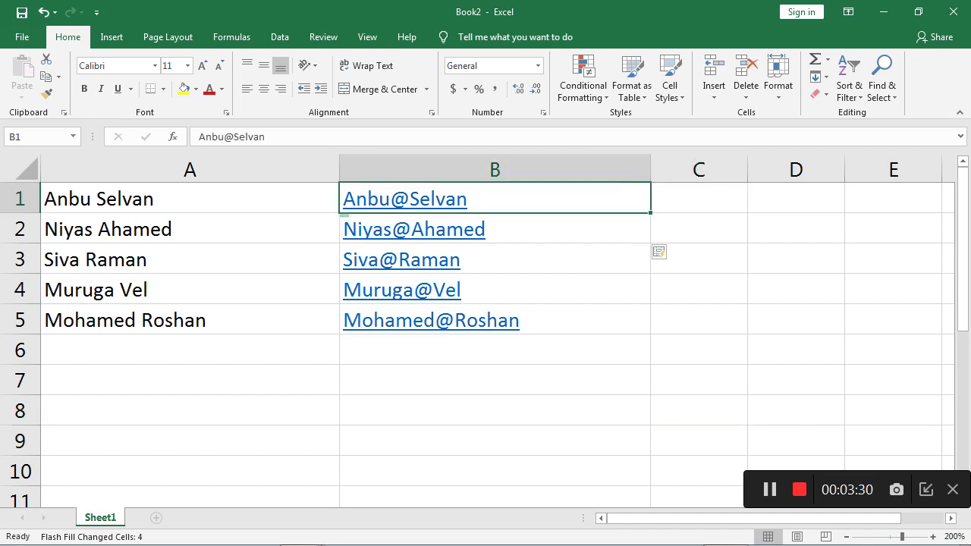
Clear the First@Last entries from column B and review A1's full name.
{"action": "key", "text": "Delete"}
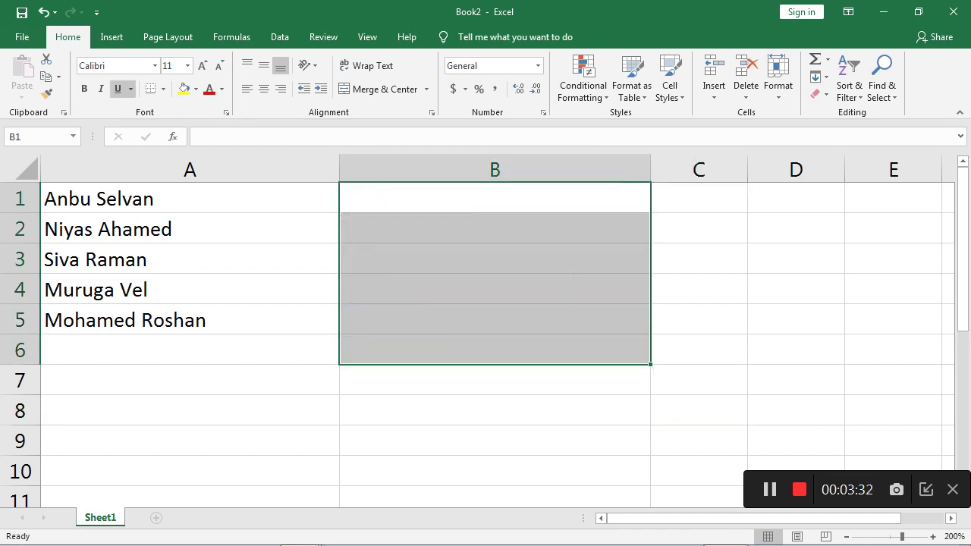
{"action": "left_click", "coordinate": [494, 409]}
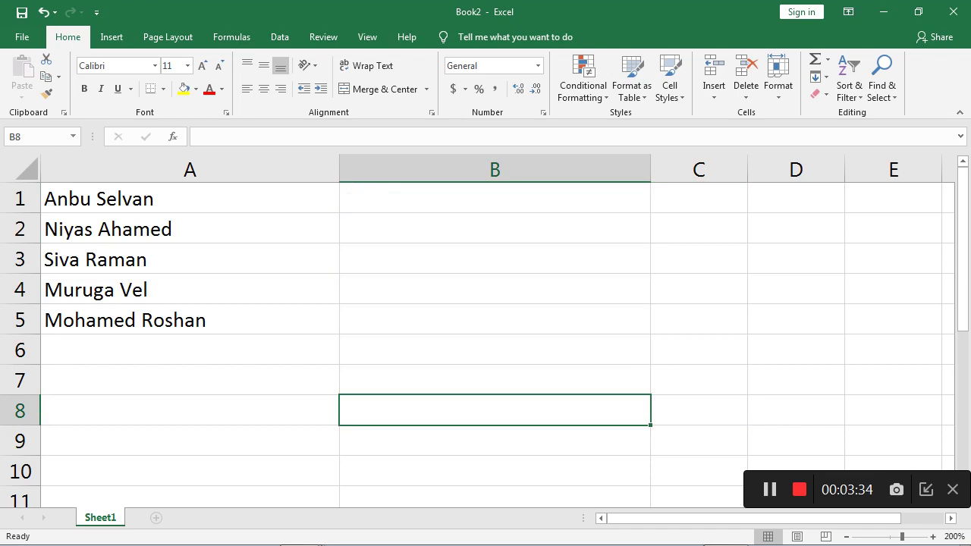
{"action": "left_click", "coordinate": [190, 198]}
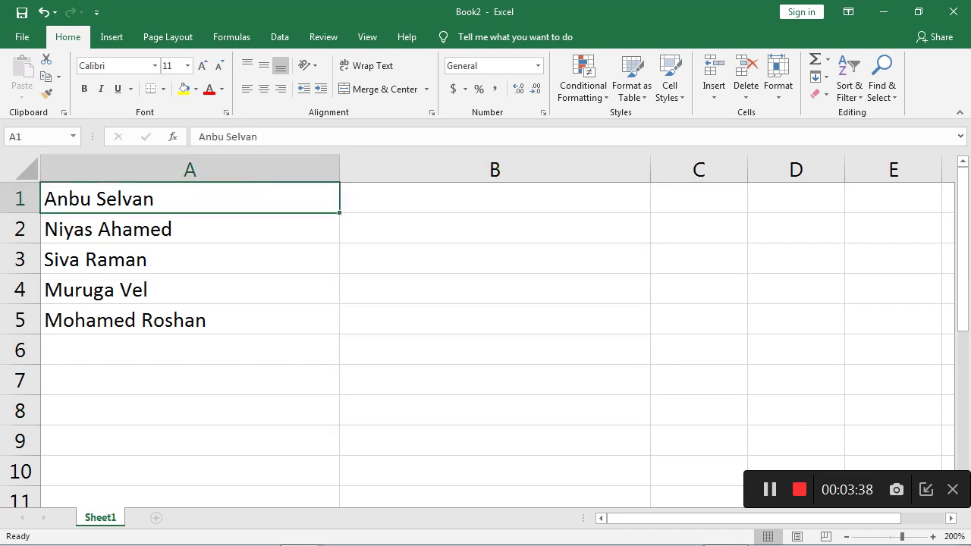
Enter the underlined surname example 'Selvan' in B1 and Flash Fill surnames through Roshan.
{"action": "left_click", "coordinate": [494, 199]}
{"action": "key", "text": "ctrl+u"}
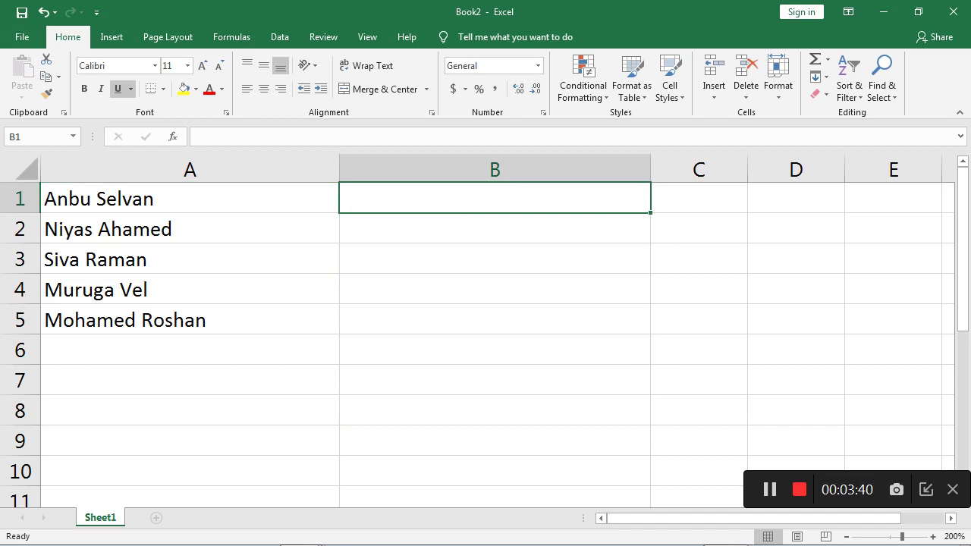
{"action": "type", "text": "Sel"}
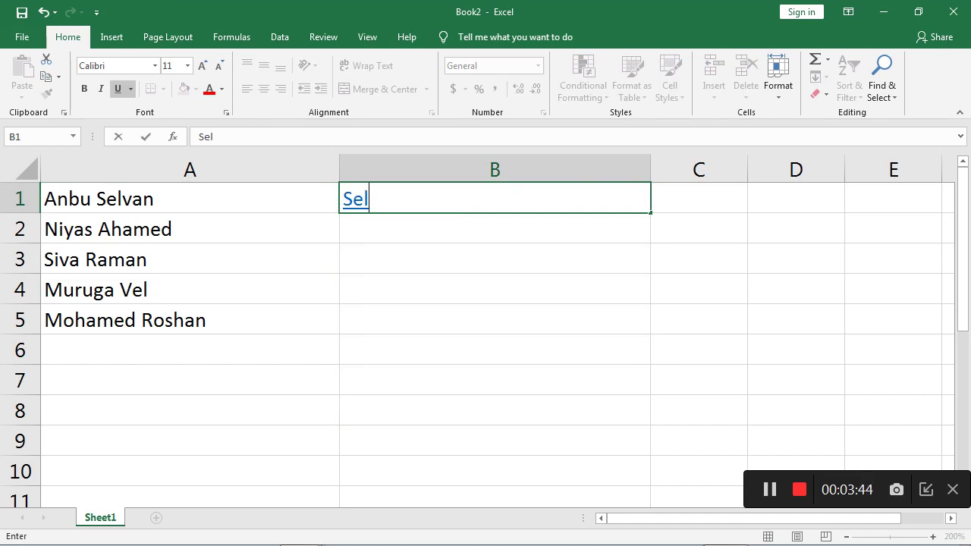
{"action": "type", "text": "van"}
{"action": "key", "text": "Return"}
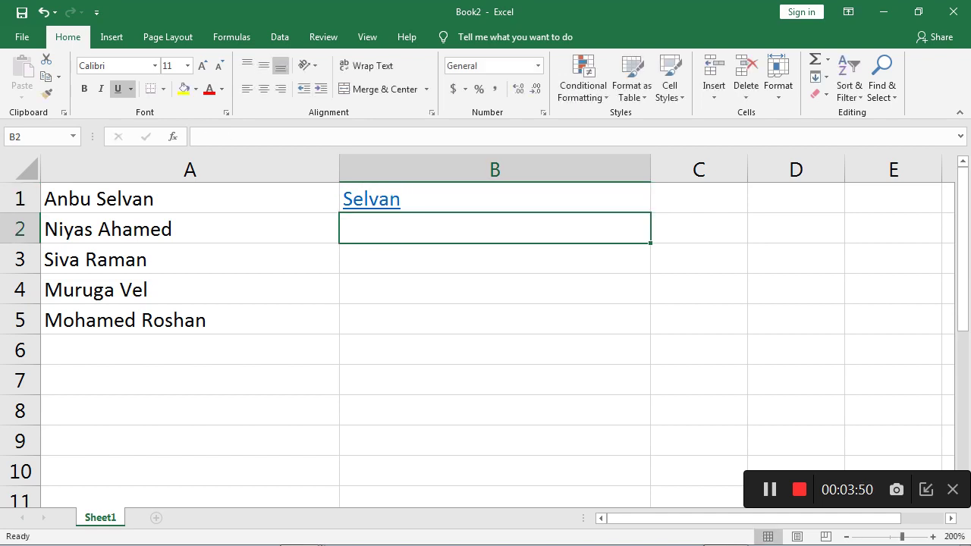
{"action": "key", "text": "ctrl+e"}
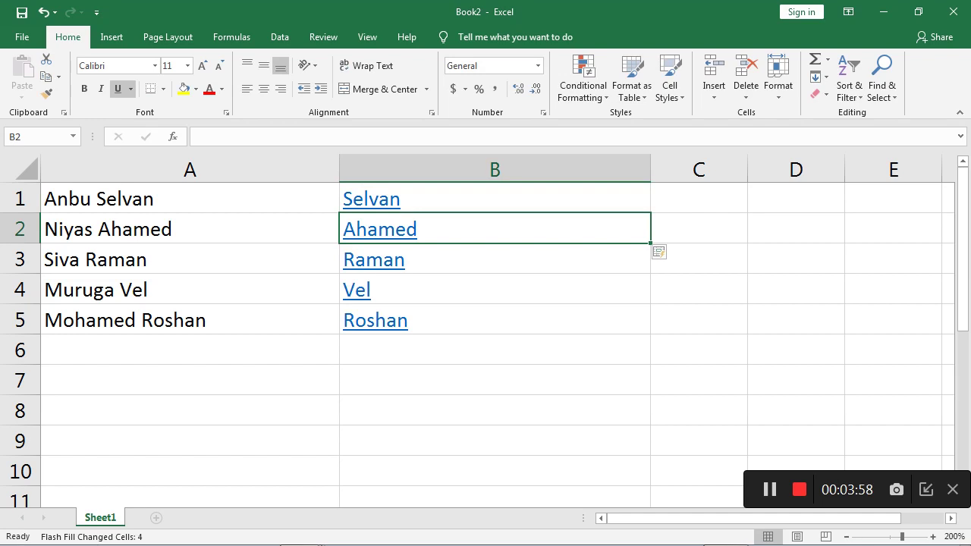
{"action": "left_click", "coordinate": [495, 379]}
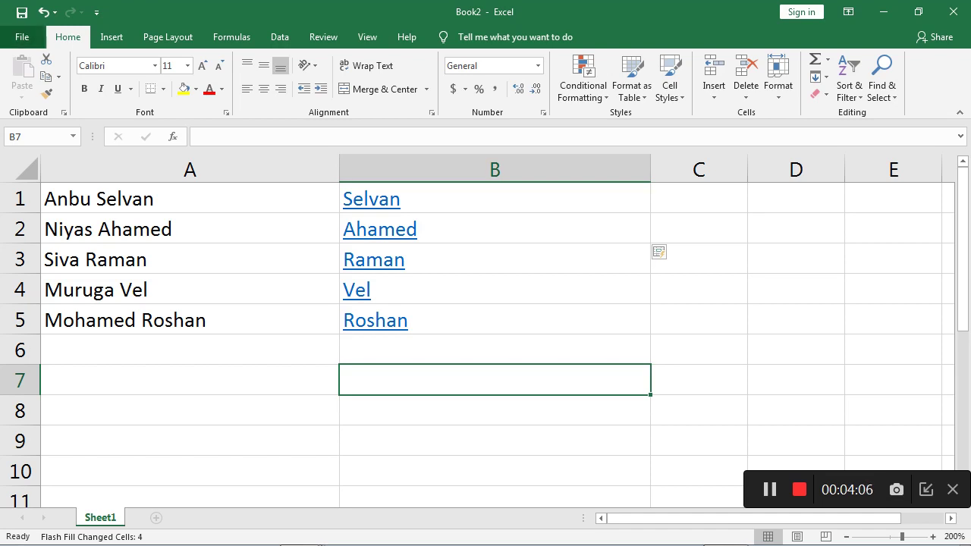
{"action": "left_click", "coordinate": [22, 37]}
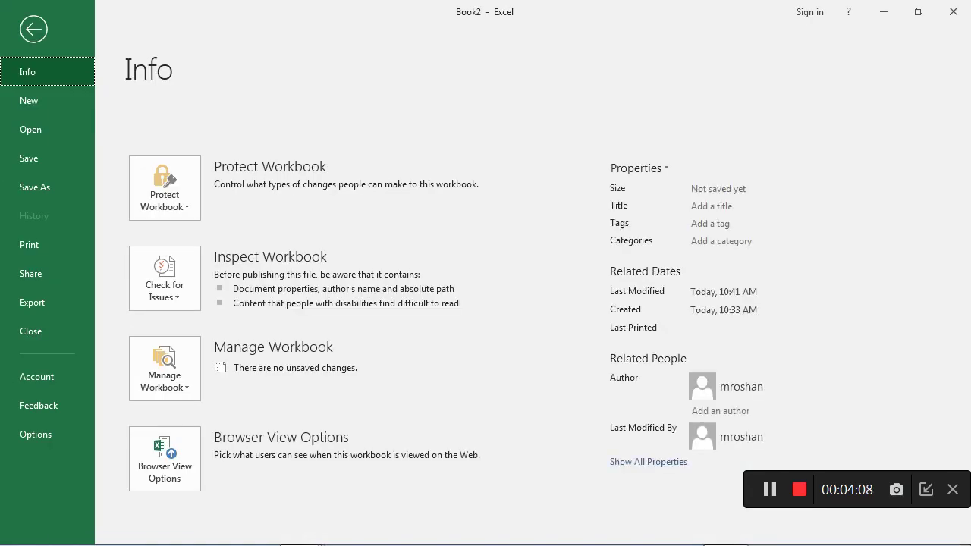
{"action": "left_click", "coordinate": [34, 433]}
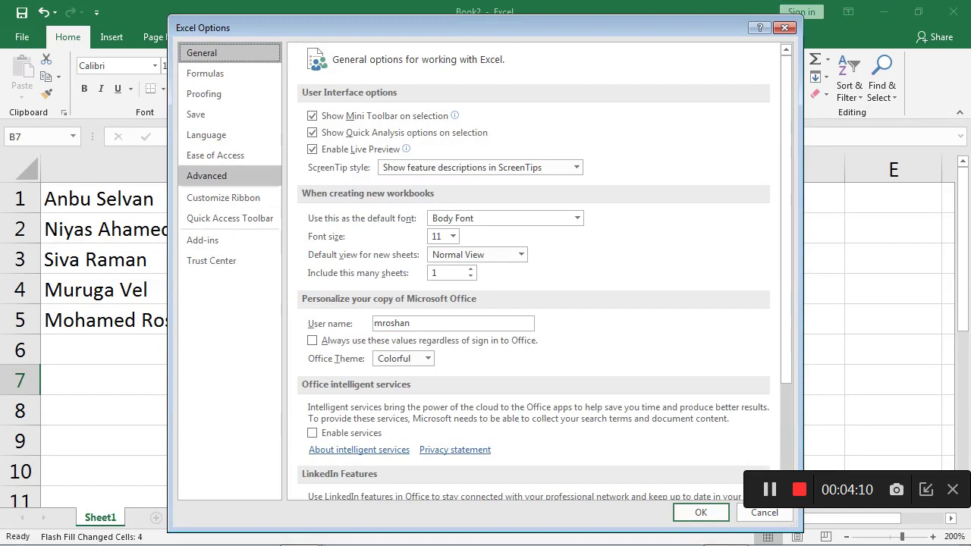
{"action": "left_click", "coordinate": [206, 175]}
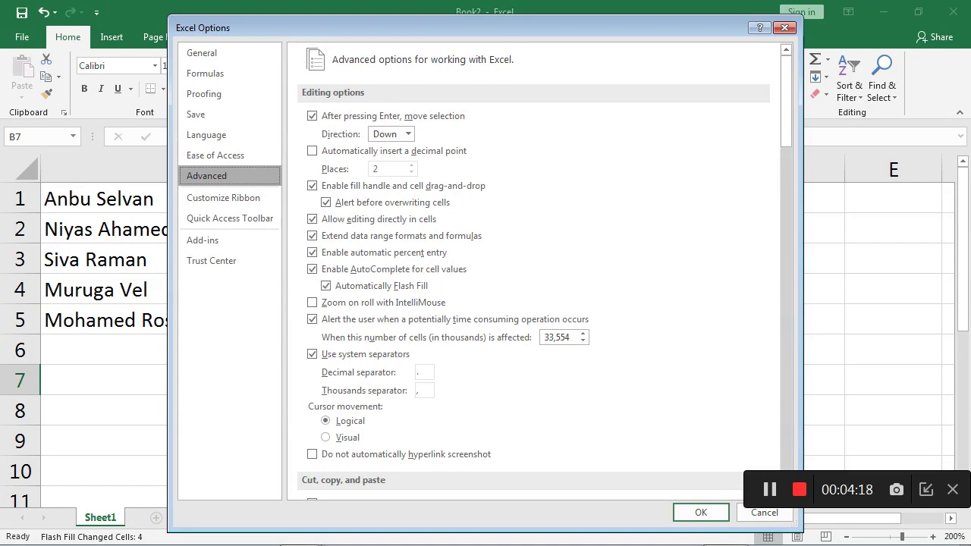
{"action": "left_click", "coordinate": [765, 513]}
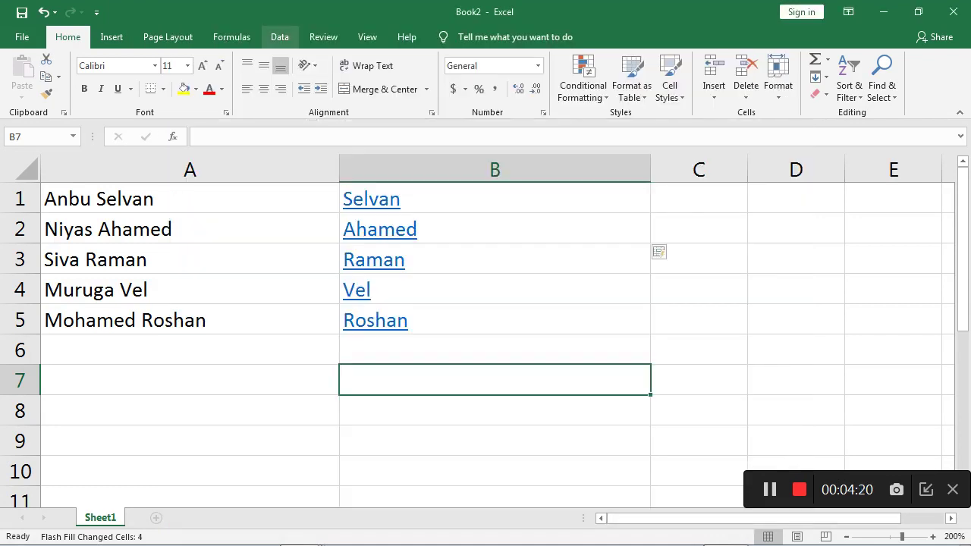
{"action": "left_click", "coordinate": [280, 36]}
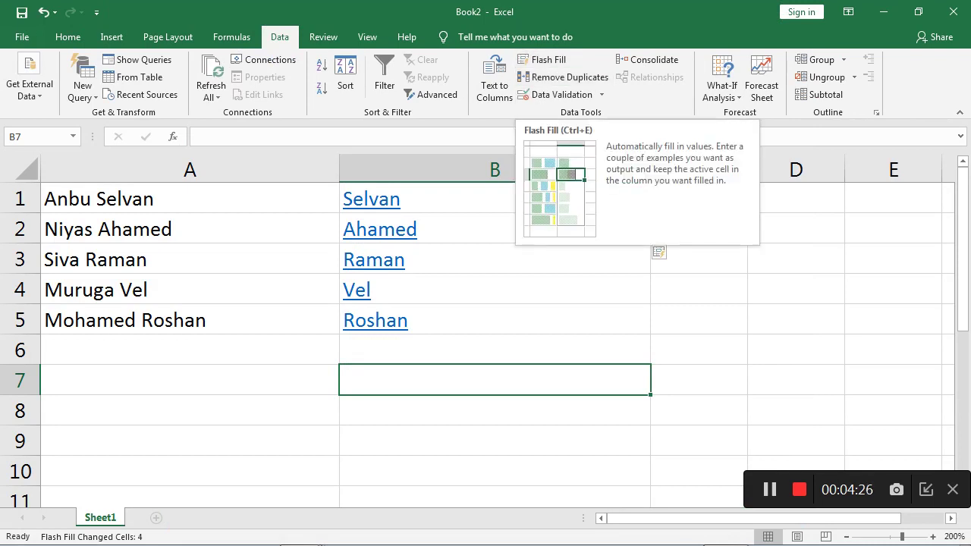
Check each surname in B1:B5: Selvan, Ahamed, Raman, Vel and Roshan.
{"action": "left_click", "coordinate": [493, 289]}
{"action": "left_click", "coordinate": [493, 259]}
{"action": "left_click", "coordinate": [493, 198]}
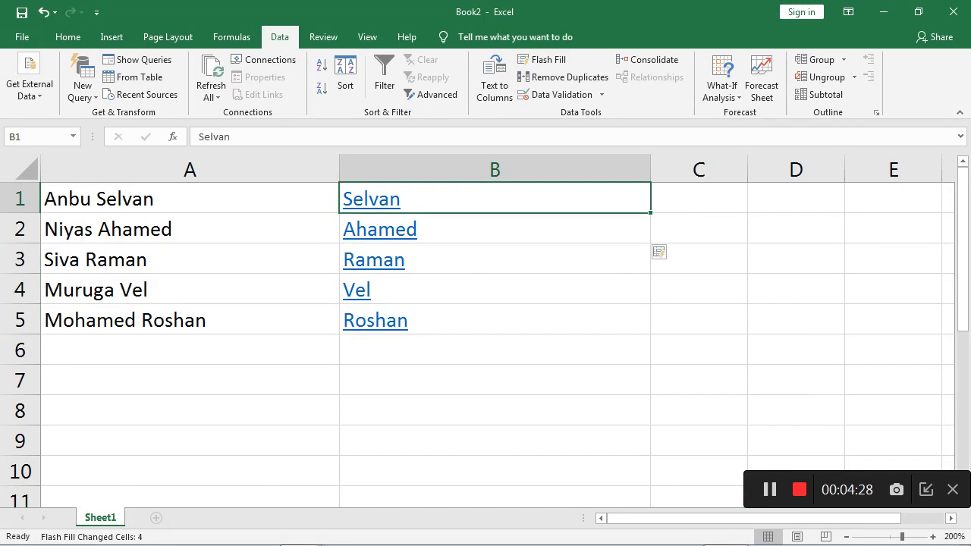
{"action": "left_click", "coordinate": [495, 228]}
{"action": "left_click", "coordinate": [495, 258]}
{"action": "left_click", "coordinate": [495, 289]}
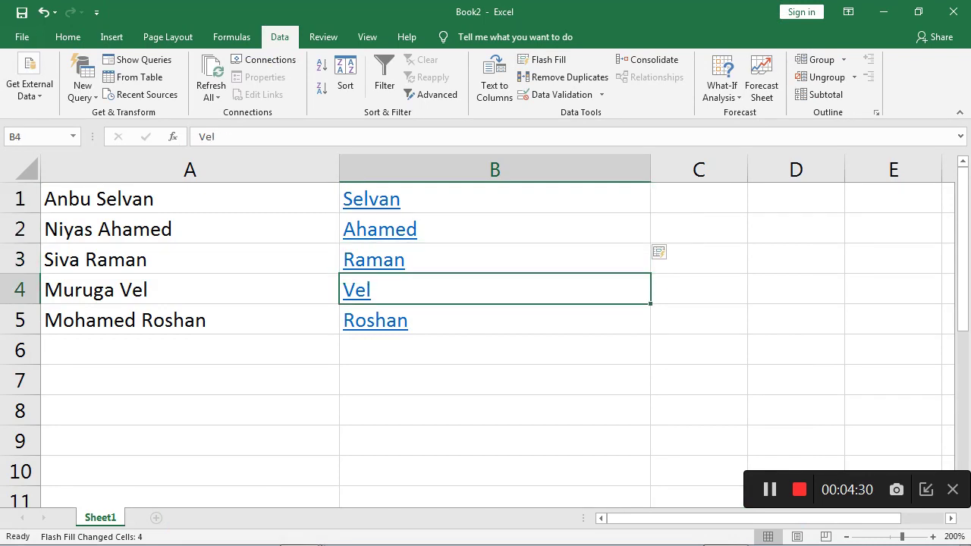
{"action": "left_click", "coordinate": [495, 320]}
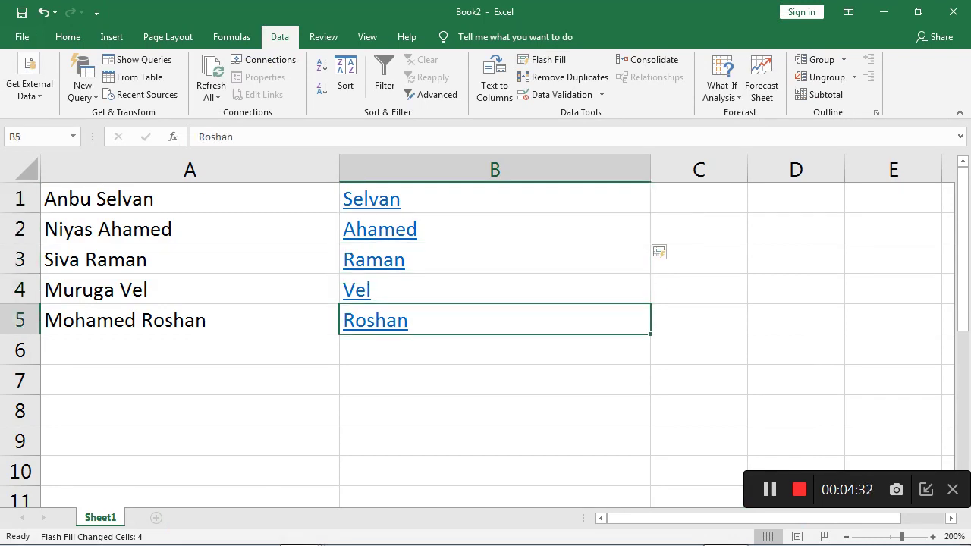